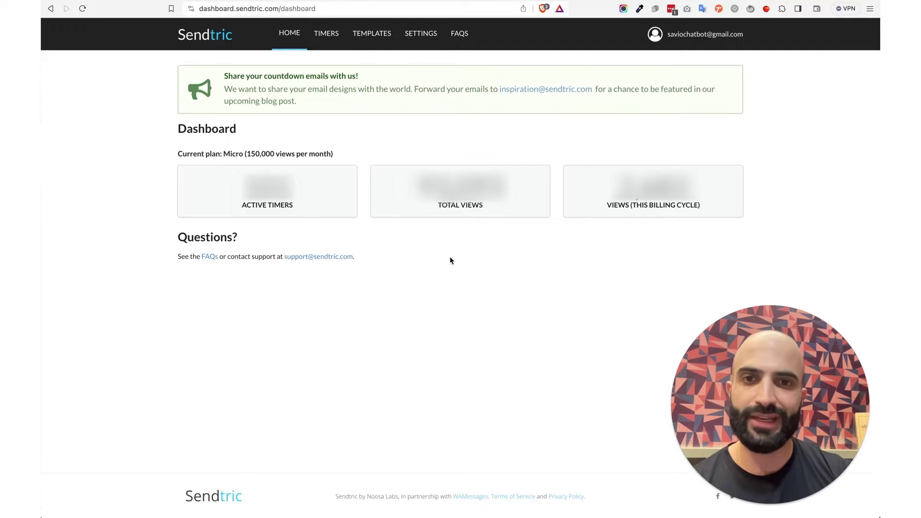
- Start a new timer from the Timers list and set its type to Perpetual
click(327, 35)
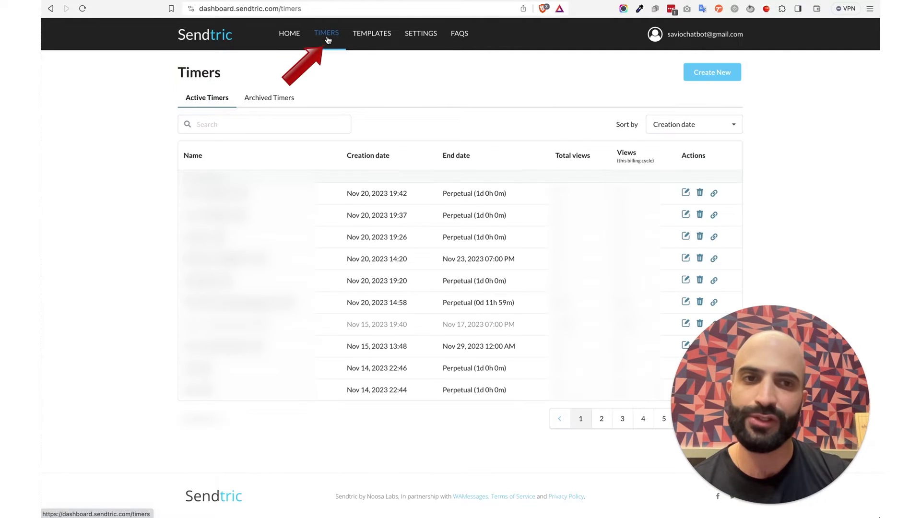
click(713, 73)
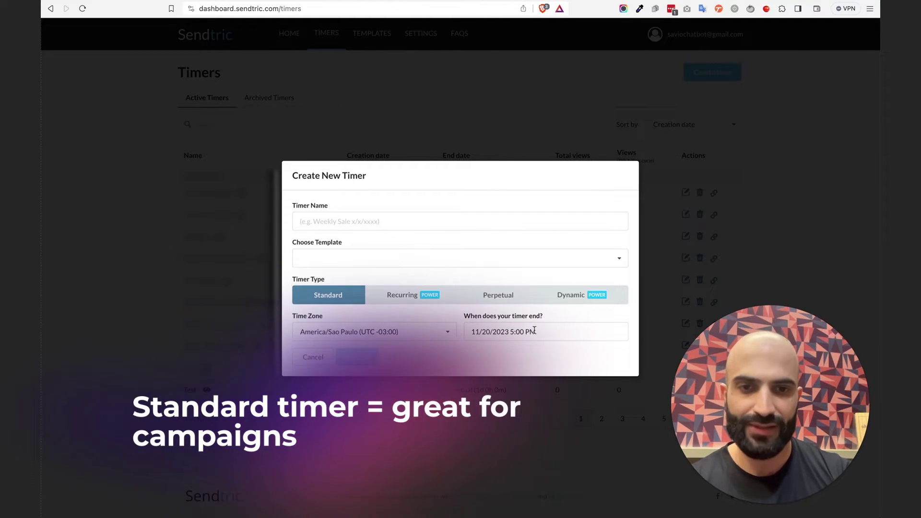
click(504, 299)
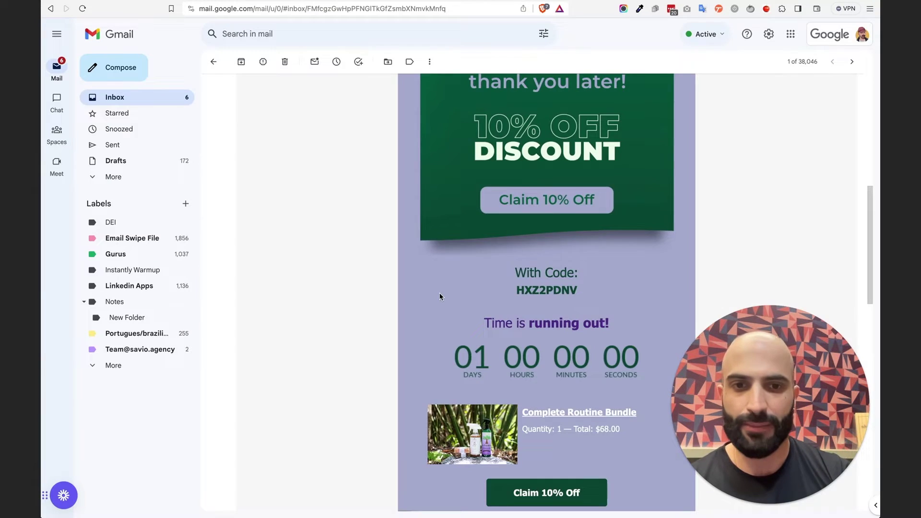
scroll(440, 296, down, 1)
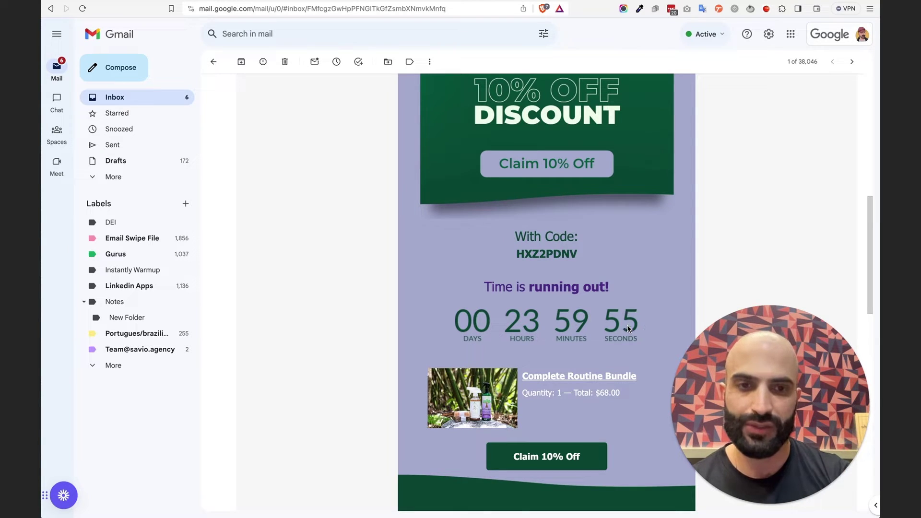
scroll(628, 328, down, 1)
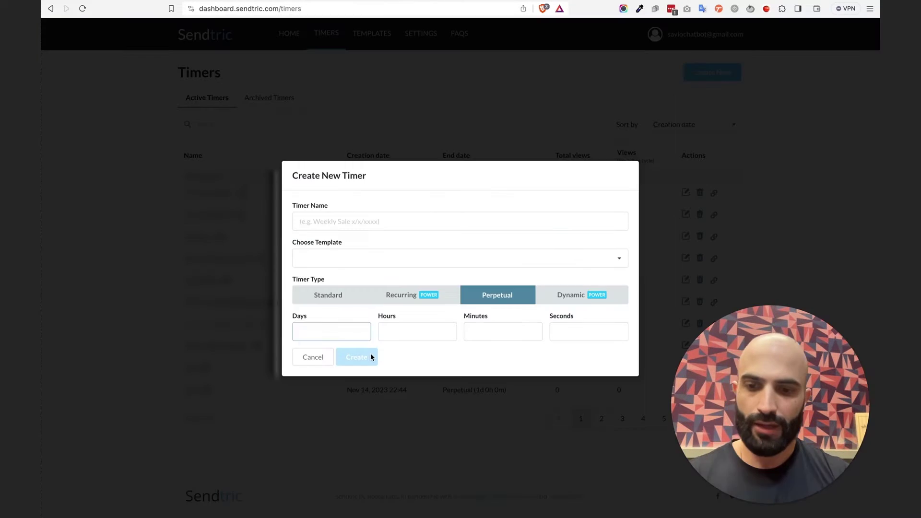
- Create the 1-day perpetual timer named 'AC - 24H'
text(1)
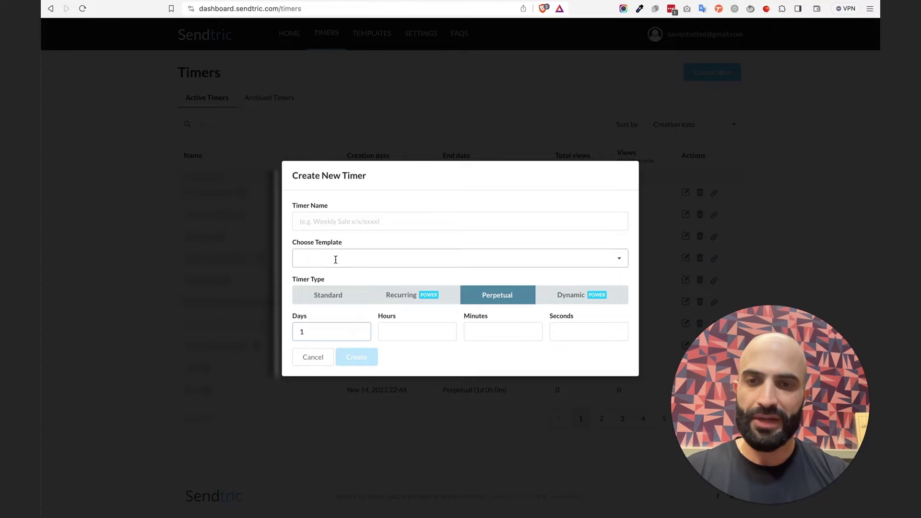
click(339, 221)
text(AC - 24H)
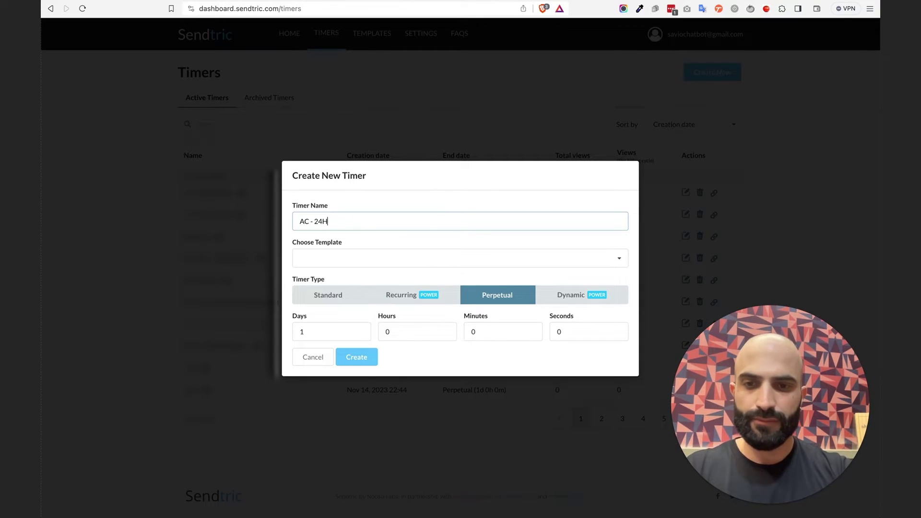
click(341, 354)
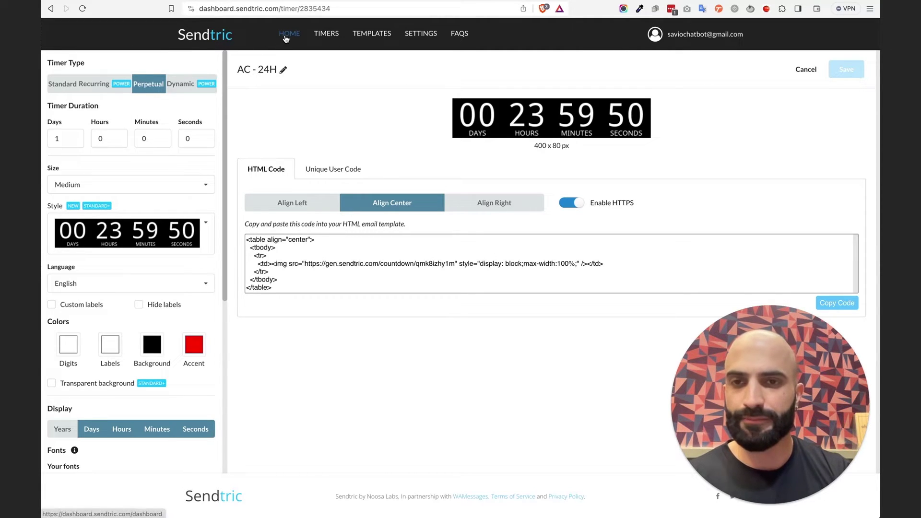
click(326, 33)
- Start another new timer named 'CM 2023' in the America/New York time zone
click(700, 74)
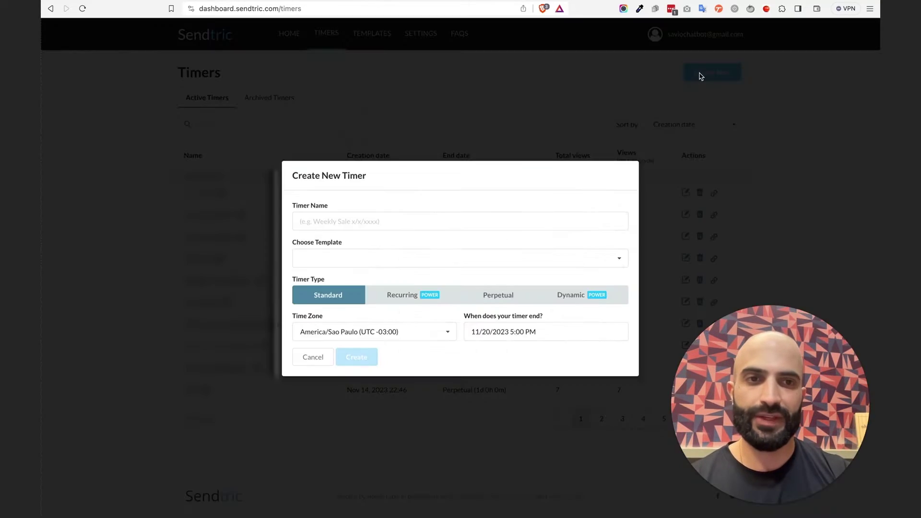
click(368, 229)
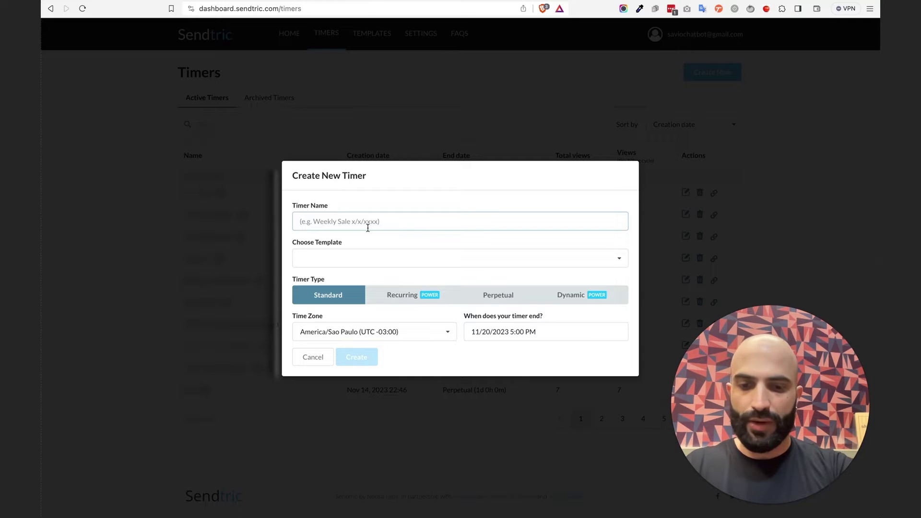
text(CM 2023)
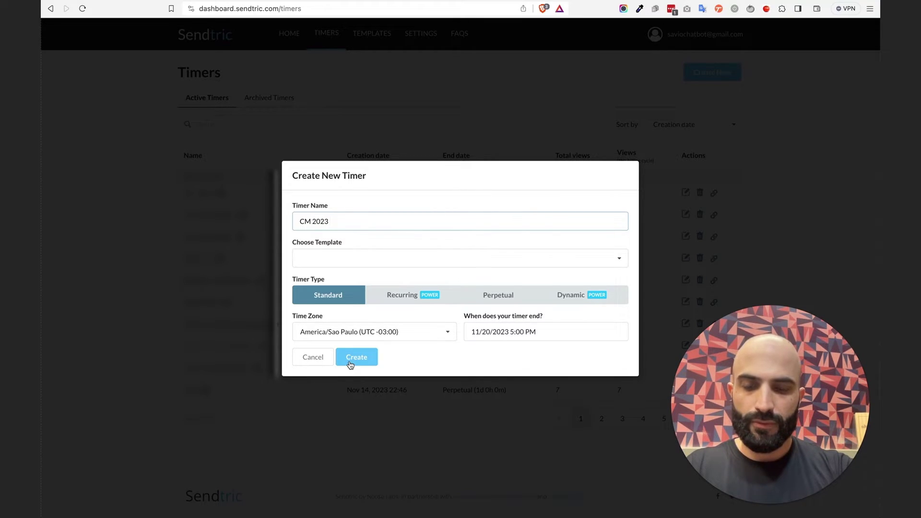
click(372, 328)
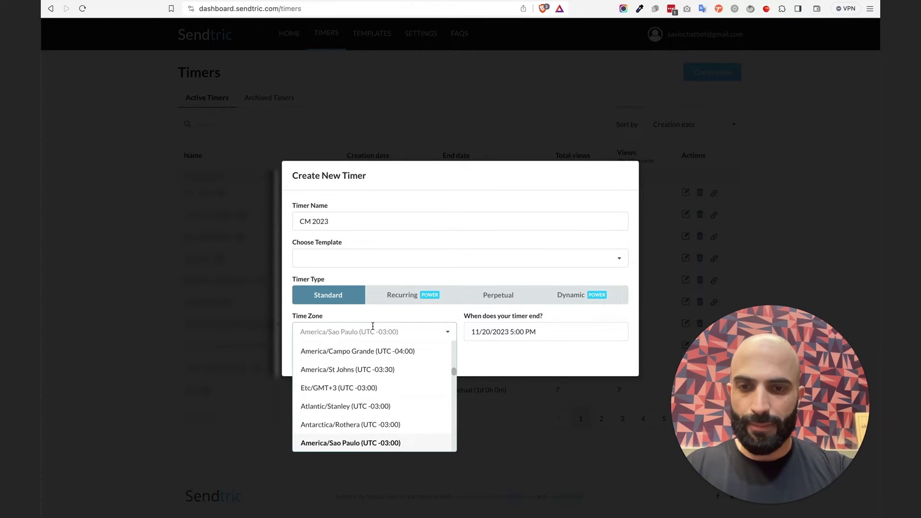
text(new)
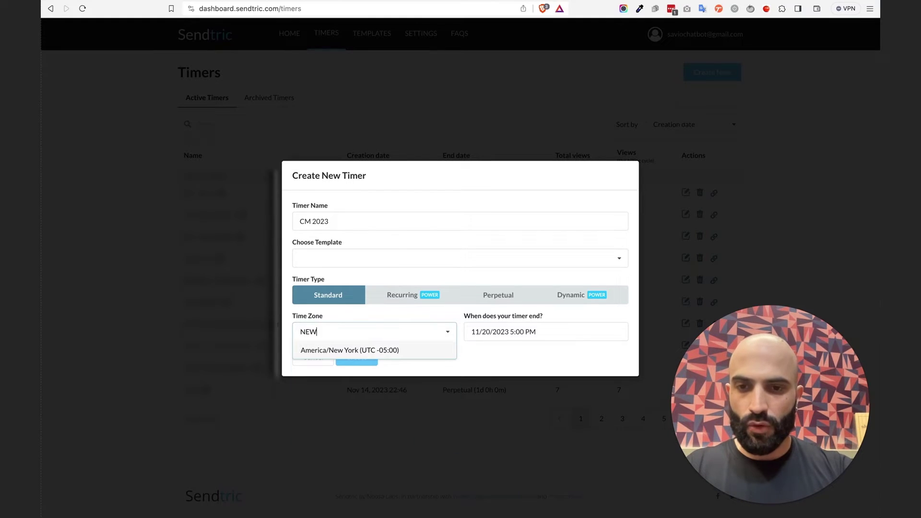
click(367, 351)
- Set the end to 11/27/2023 12:00 AM and create the CM 2023 timer
click(519, 326)
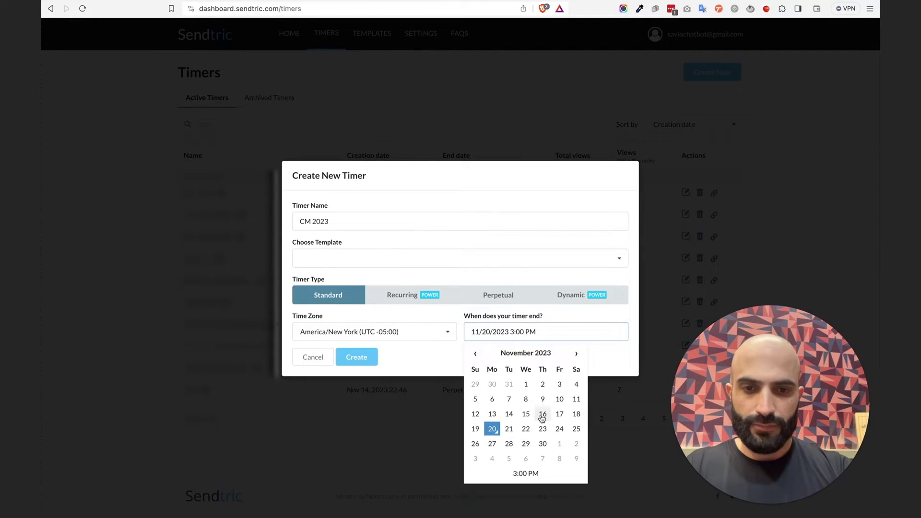
click(492, 444)
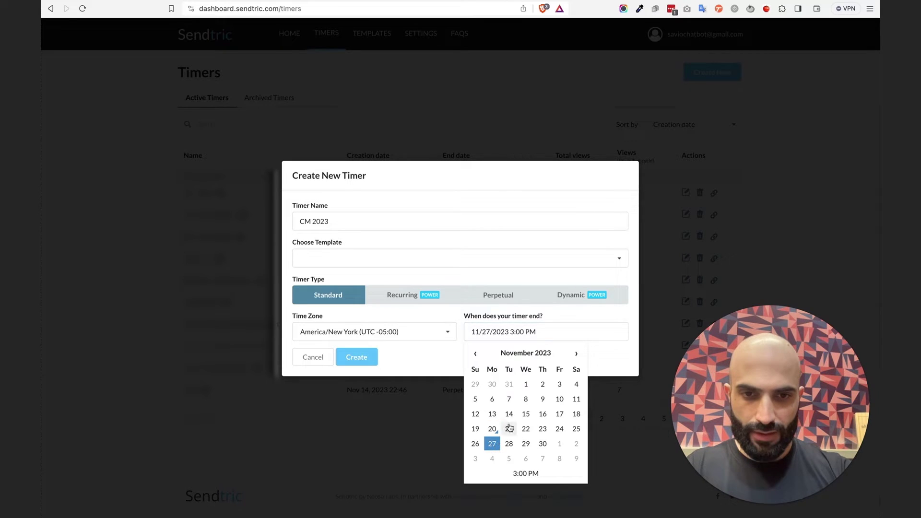
click(515, 332)
text(2)
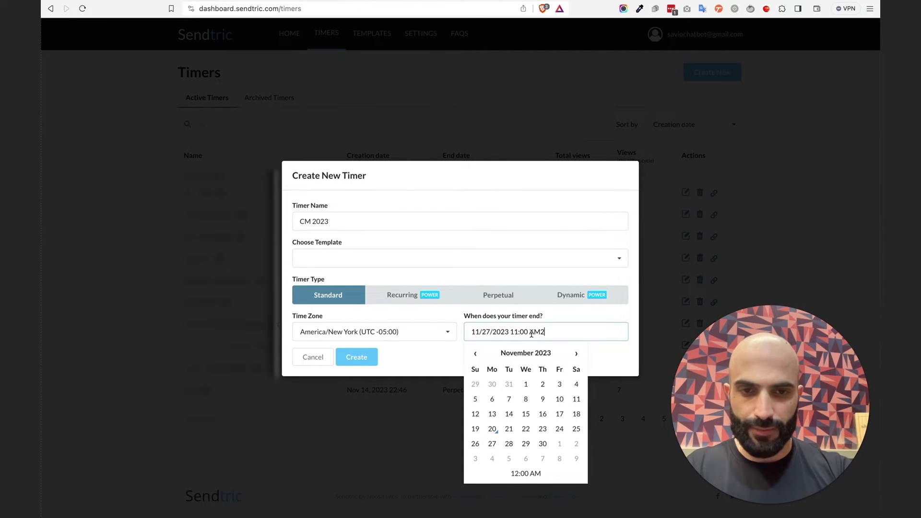
click(536, 474)
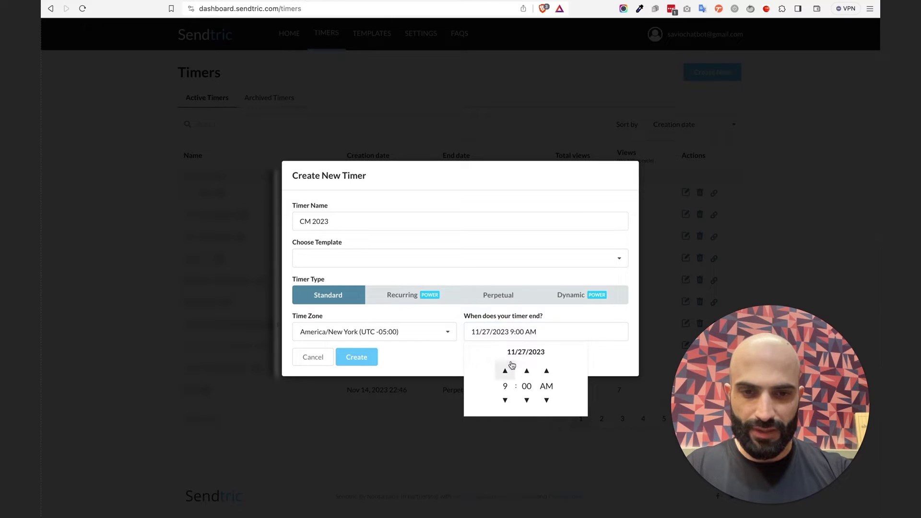
click(505, 371)
click(505, 371)
click(505, 370)
click(543, 376)
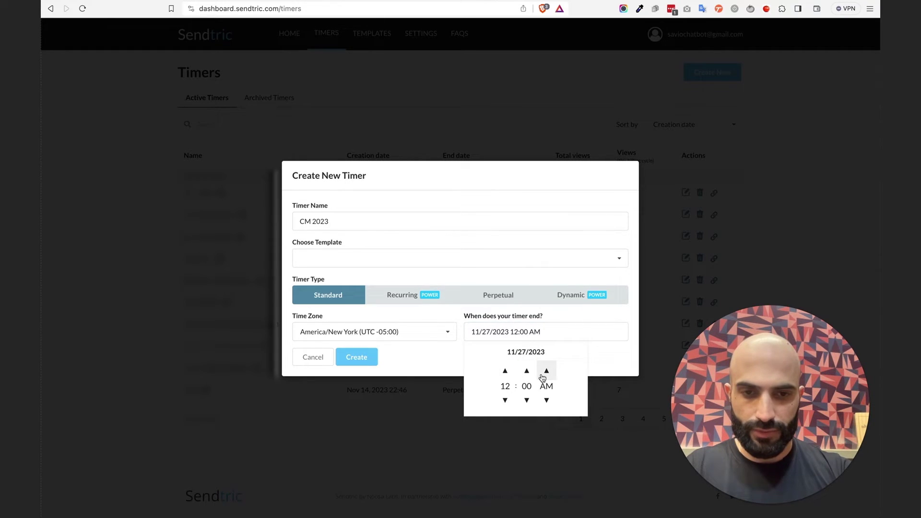
click(593, 356)
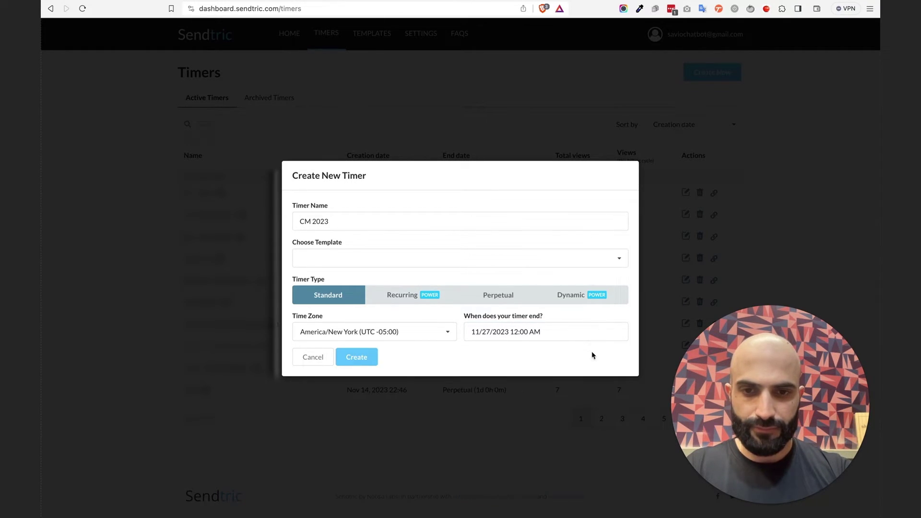
click(356, 360)
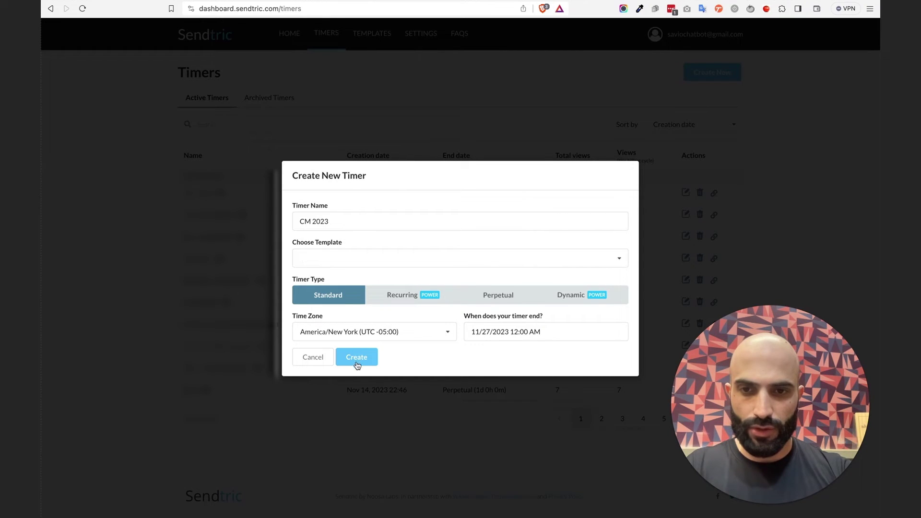
click(357, 361)
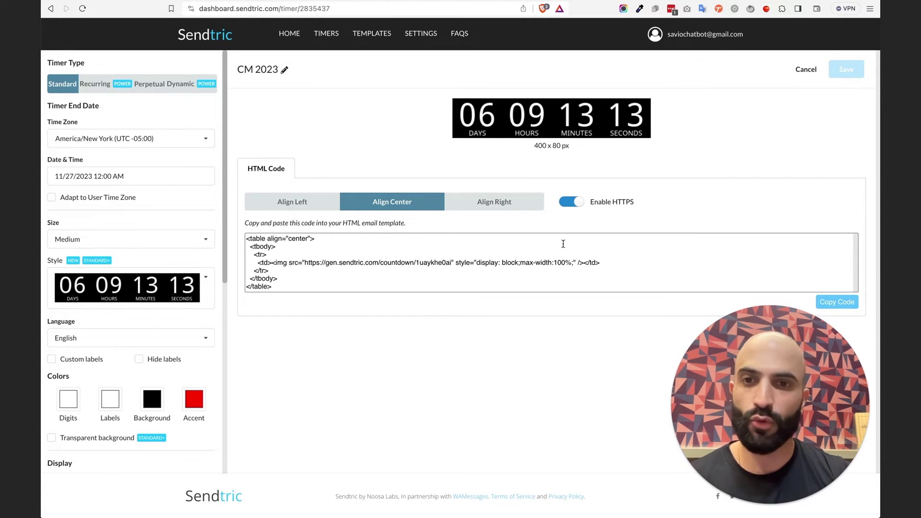
- Try the X-Small and then Small sizes for the CM 2023 timer
scroll(134, 189, down, 1)
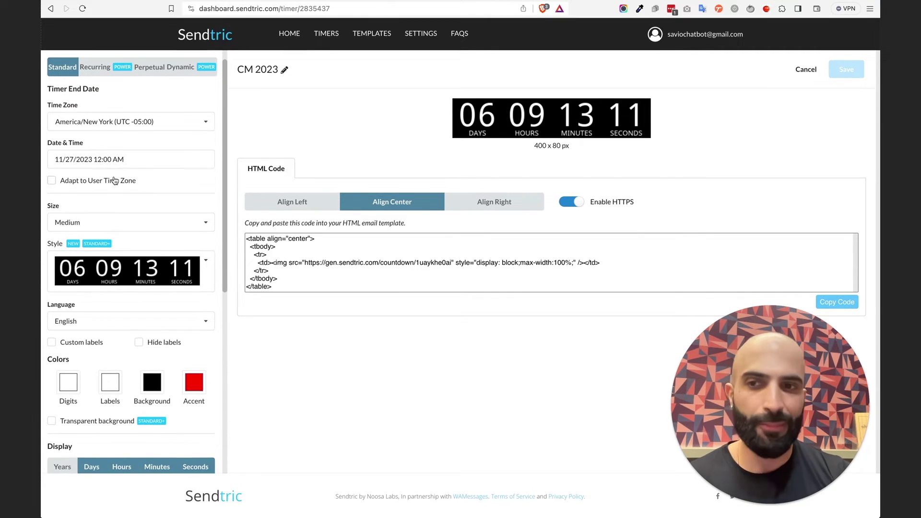
scroll(136, 185, down, 5)
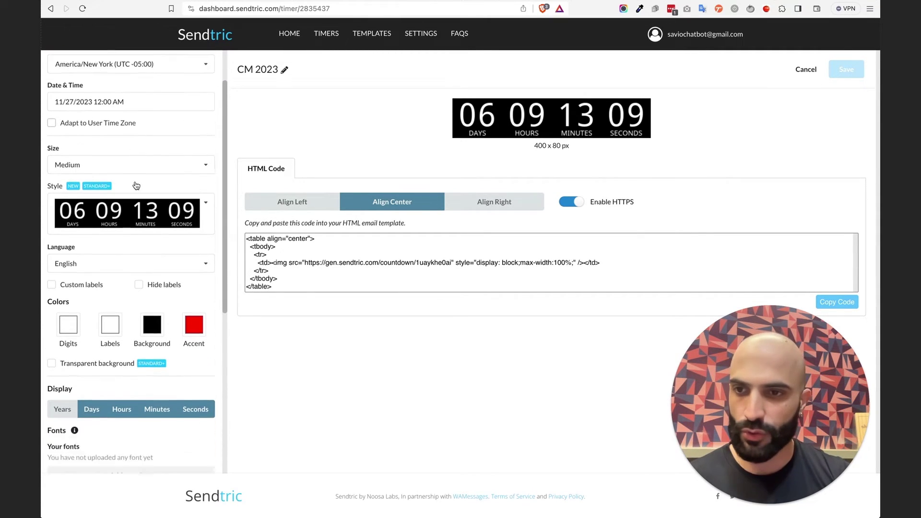
click(83, 129)
click(76, 149)
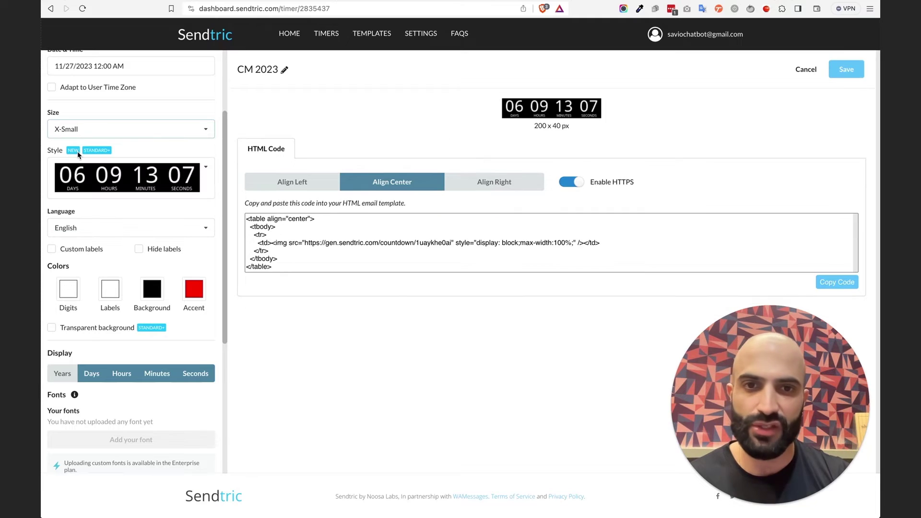
click(85, 137)
click(72, 166)
- Use ABeeZee Regular for the digits and set the size back to Medium
scroll(79, 226, down, 2)
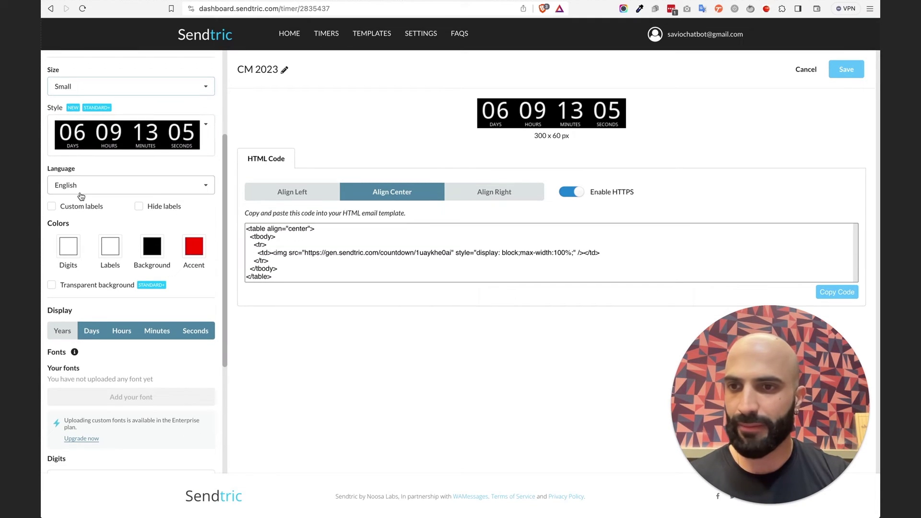
scroll(80, 228, down, 2)
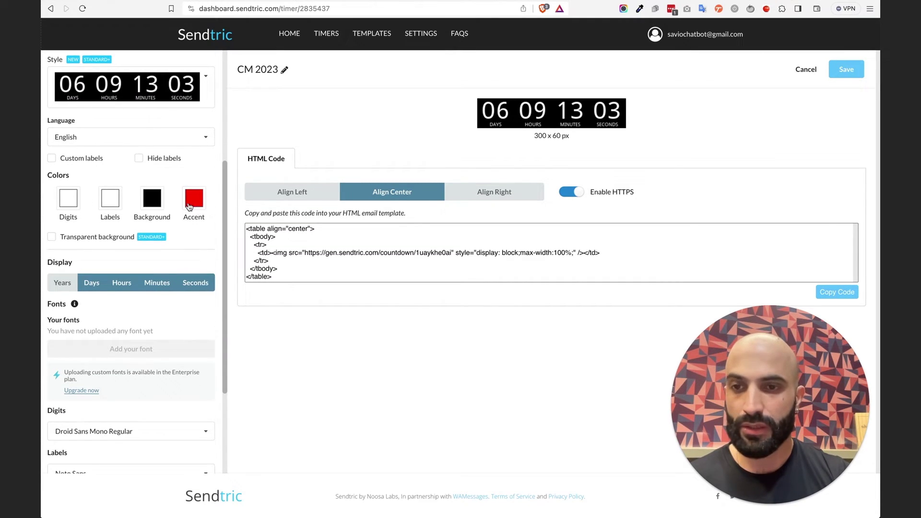
scroll(108, 292, down, 4)
click(88, 345)
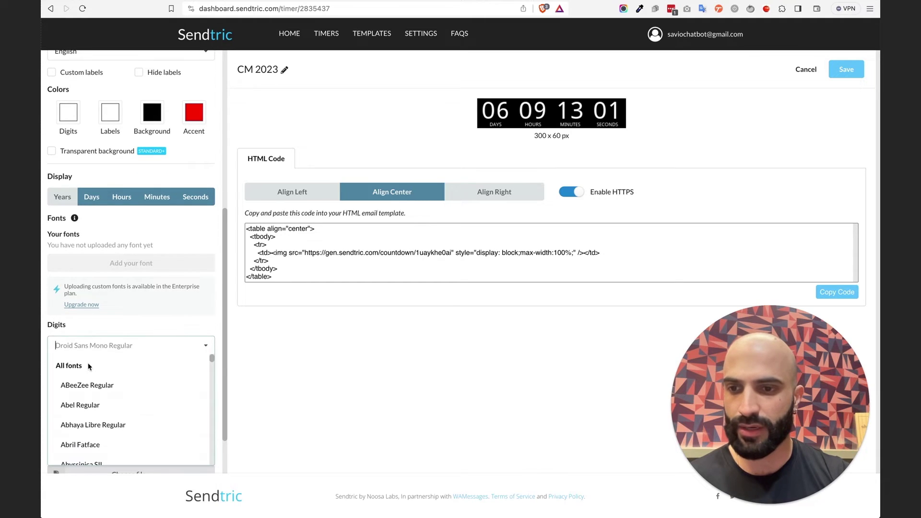
click(89, 384)
scroll(101, 202, up, 9)
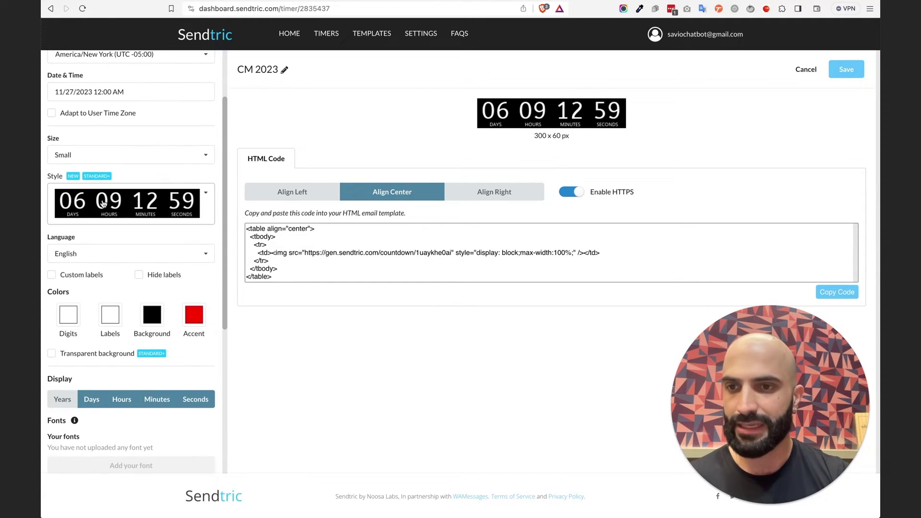
click(102, 156)
click(98, 211)
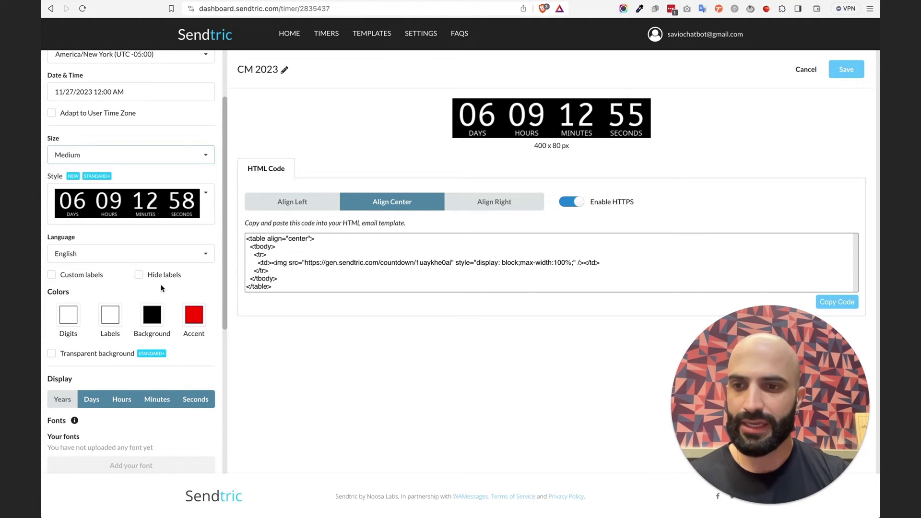
- Save the timer and copy its HTML embed code
scroll(161, 285, down, 12)
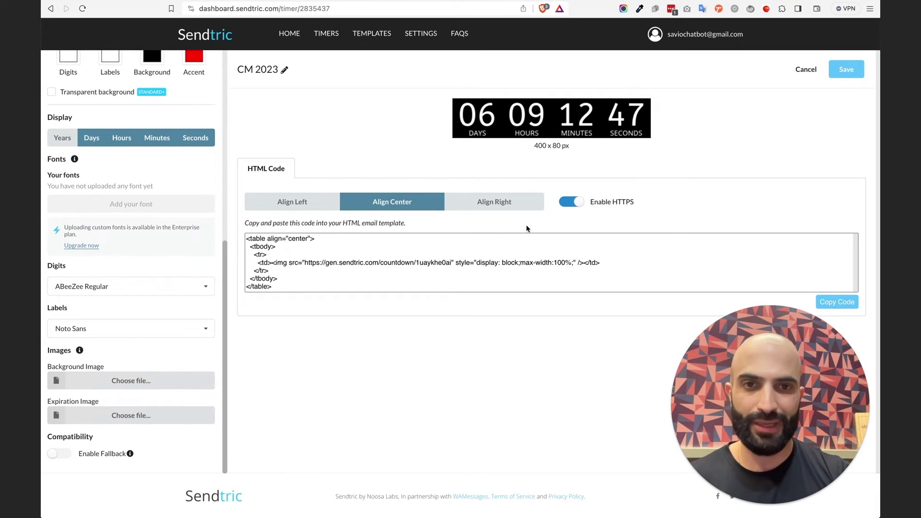
click(849, 71)
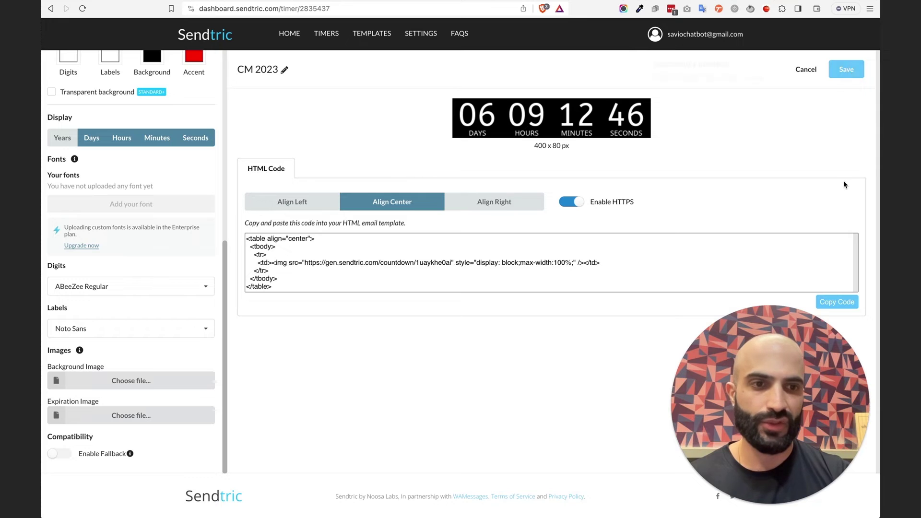
click(853, 305)
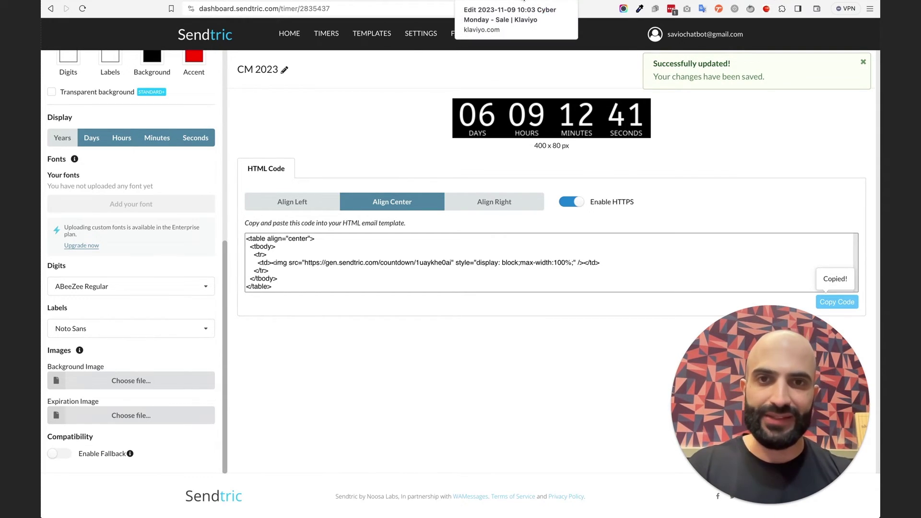
click(524, 1)
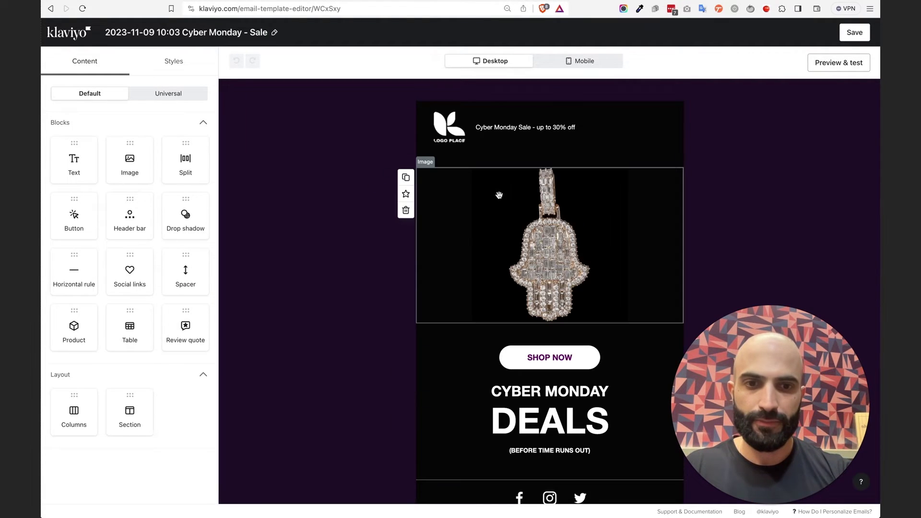
- Drop a Text block below the header and replace its source with the pasted Sendtric HTML
scroll(499, 195, down, 3)
scroll(499, 194, up, 3)
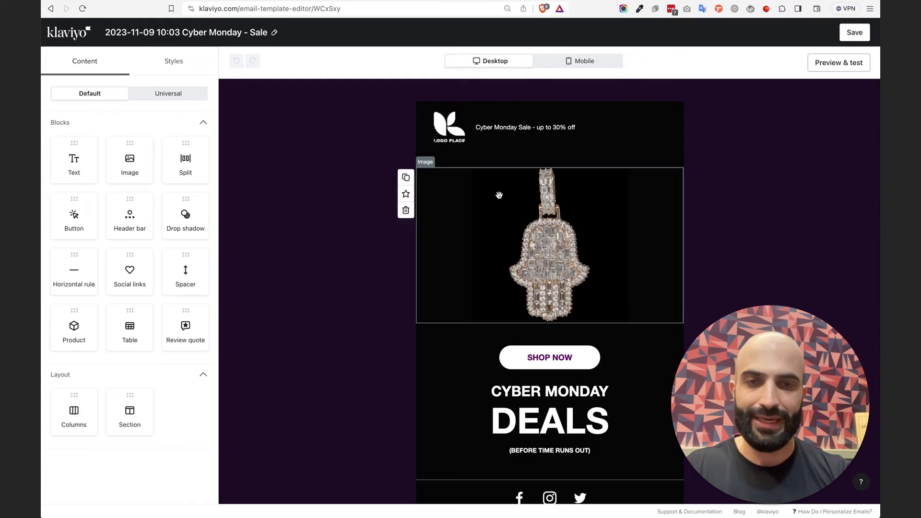
scroll(489, 283, down, 3)
scroll(489, 284, up, 3)
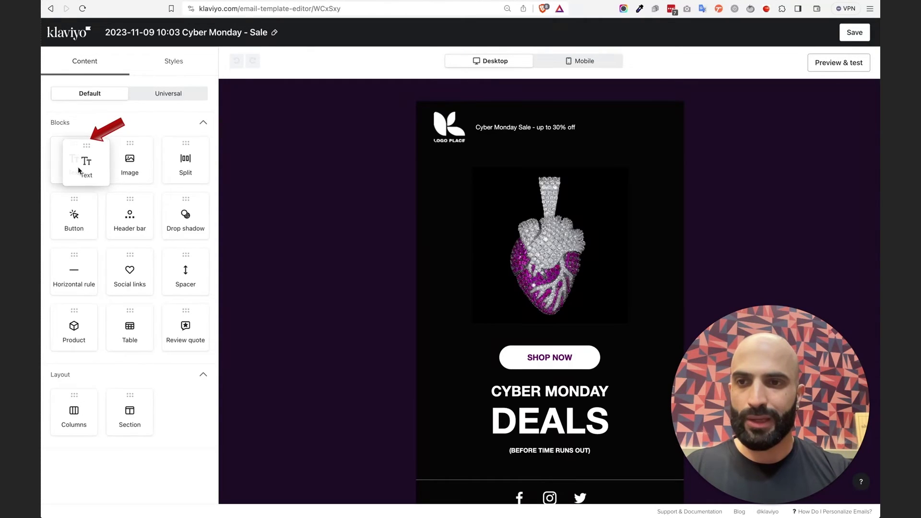
mouse_move(78, 166)
mouse_down()
mouse_move(441, 183)
mouse_move(509, 163)
mouse_move(498, 163)
mouse_up()
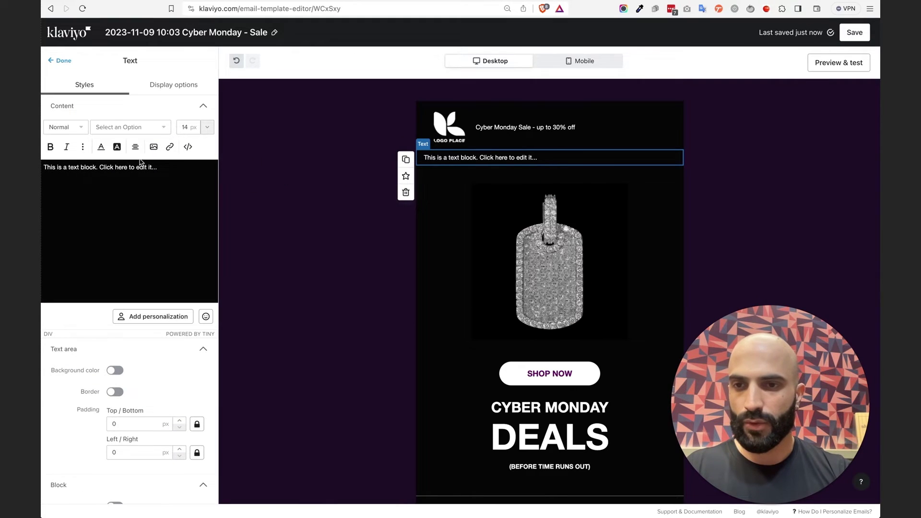
click(188, 147)
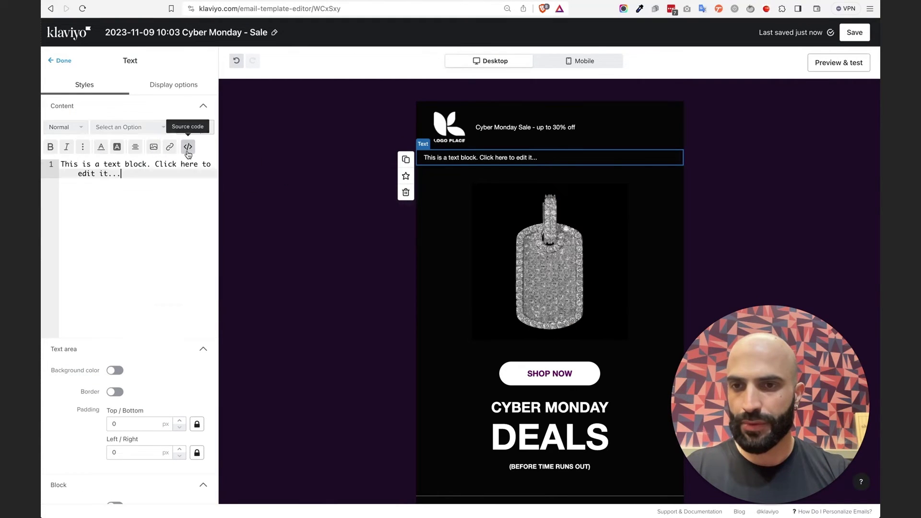
key(ctrl+a)
key(BackSpace)
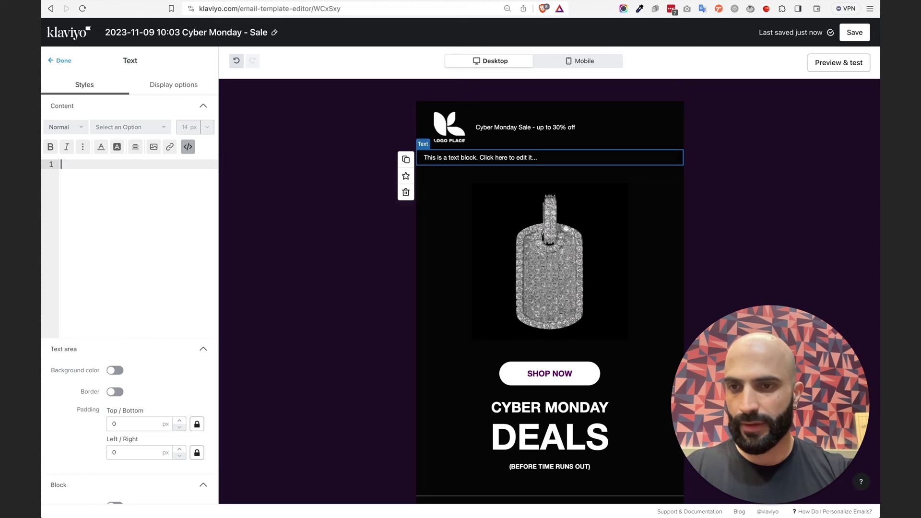
key(ctrl+v)
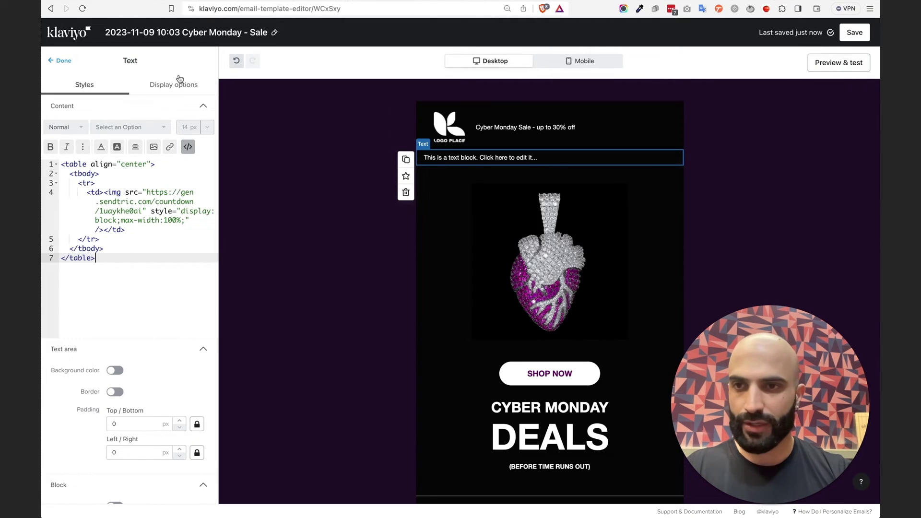
click(62, 61)
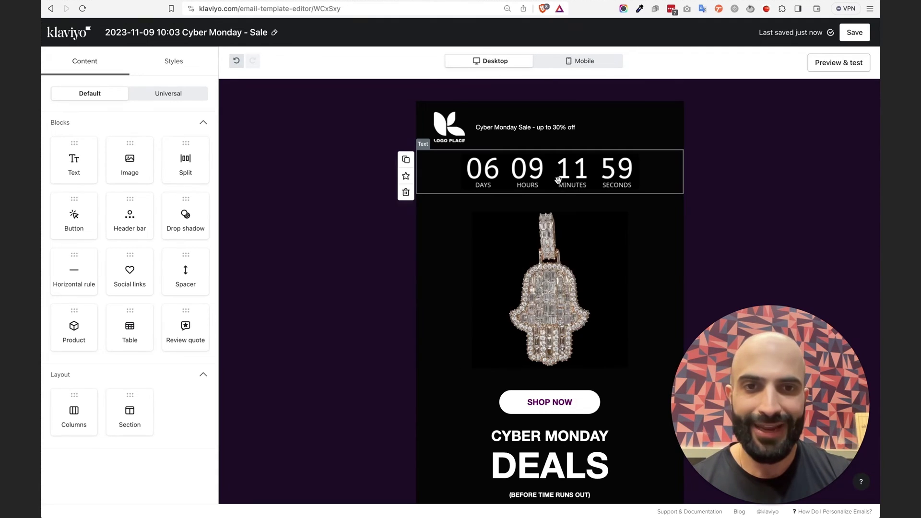
- Scroll the CM 2023 timer editor back up to its Size and Style settings
scroll(609, 144, down, 1)
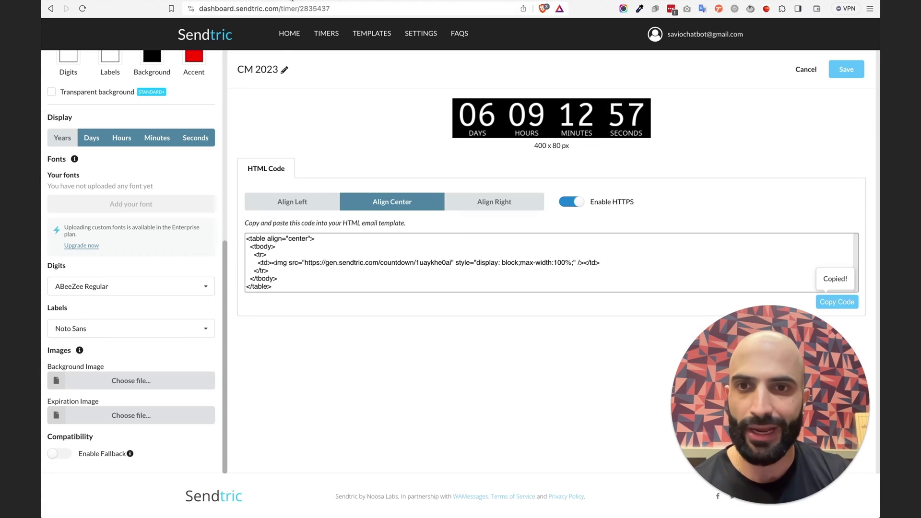
scroll(177, 187, up, 3)
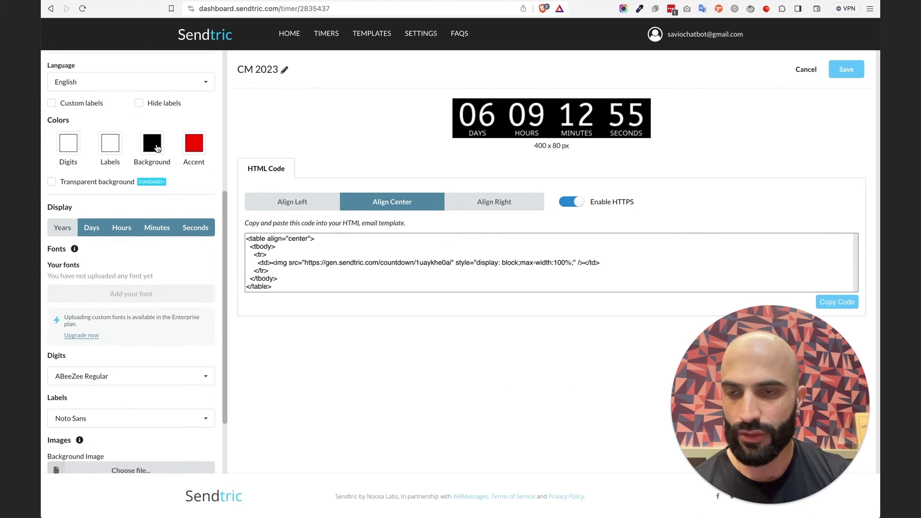
scroll(158, 148, up, 3)
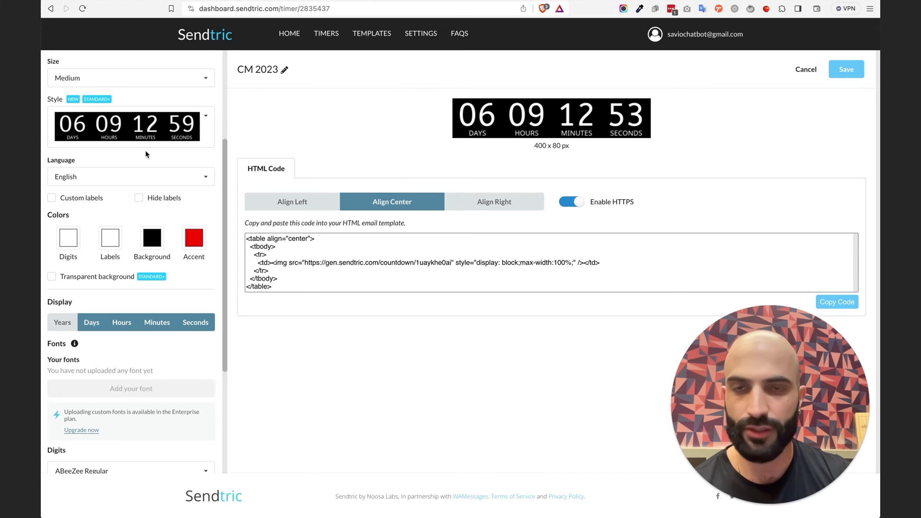